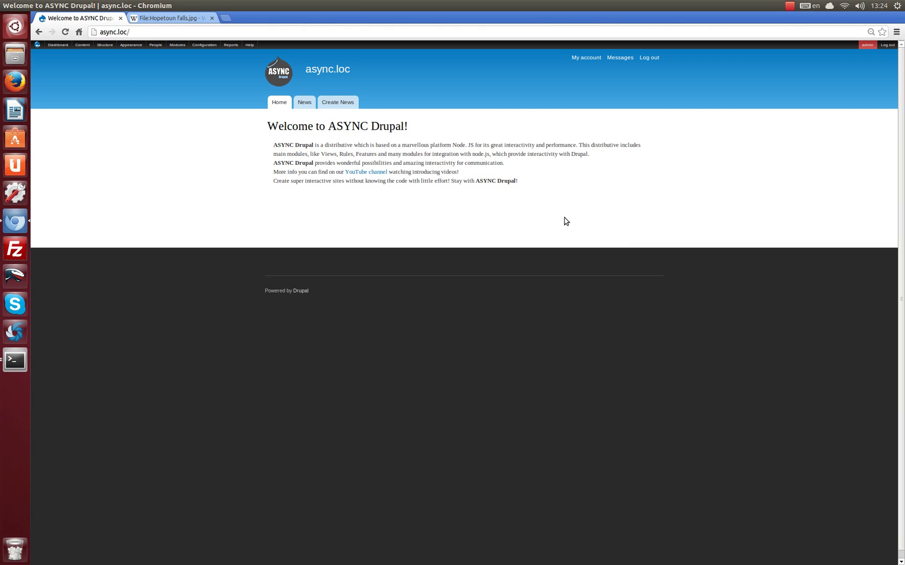
From People, edit the admin account, upload Superman_logo.png as its picture and save.
{"action": "left_click", "coordinate": [156, 45]}
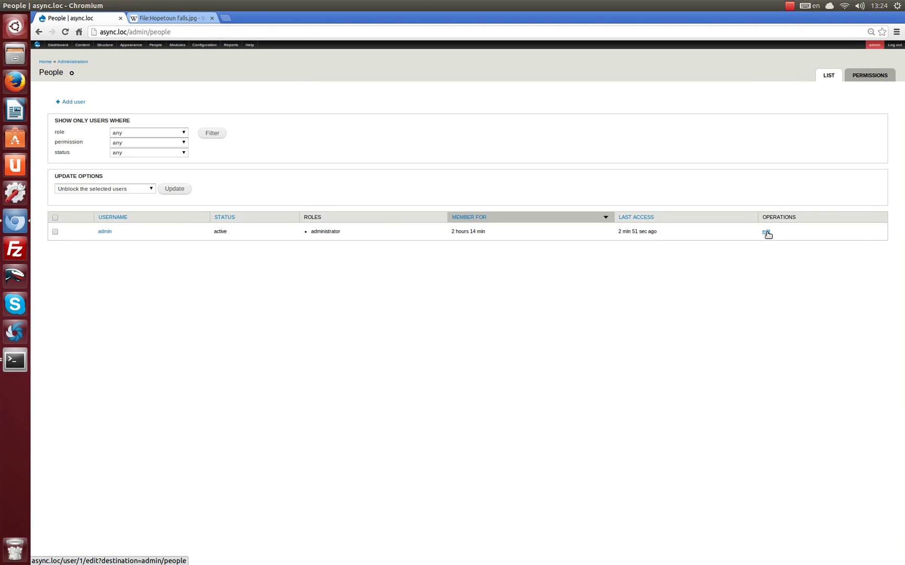
{"action": "left_click", "coordinate": [765, 232]}
{"action": "left_click", "coordinate": [73, 401]}
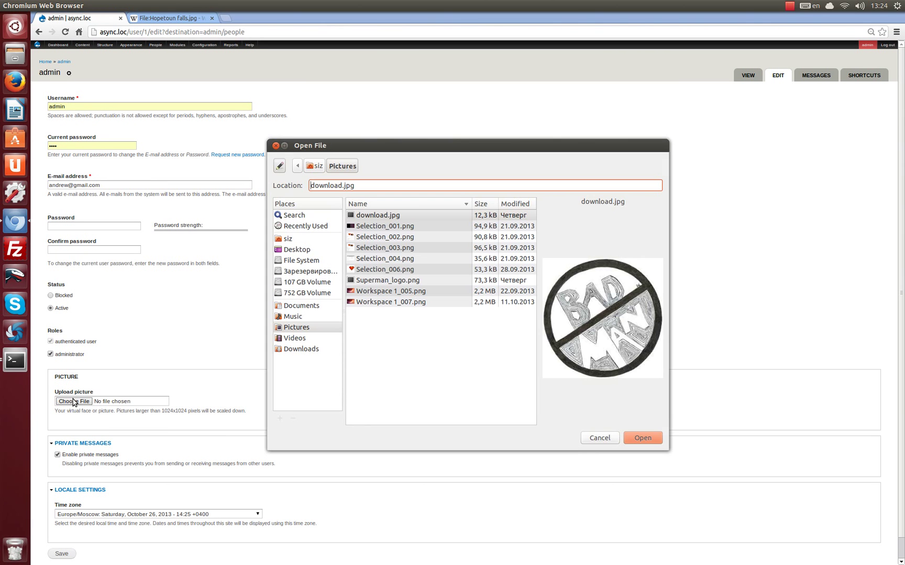
{"action": "left_click", "coordinate": [446, 282]}
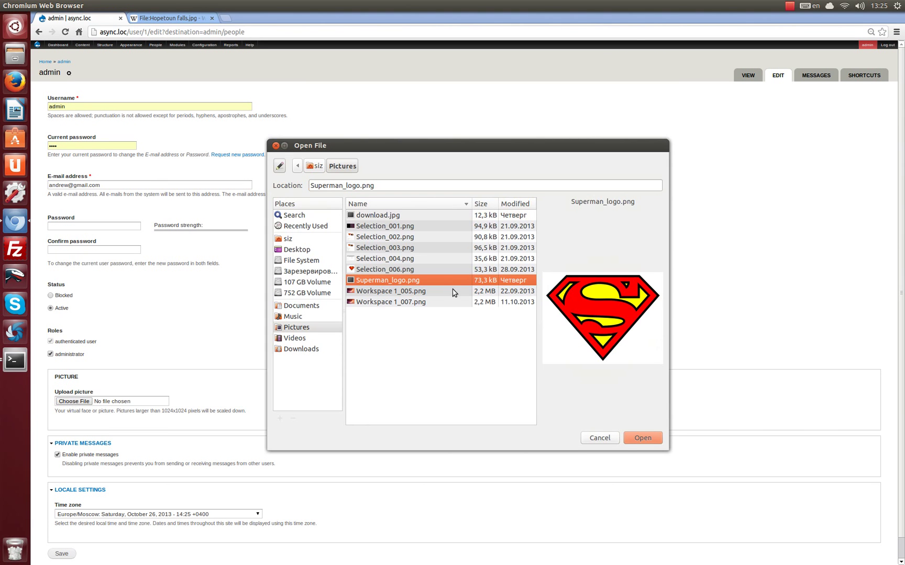
{"action": "left_click", "coordinate": [641, 436]}
{"action": "scroll", "coordinate": [325, 539], "scroll_direction": "down", "scroll_amount": 1}
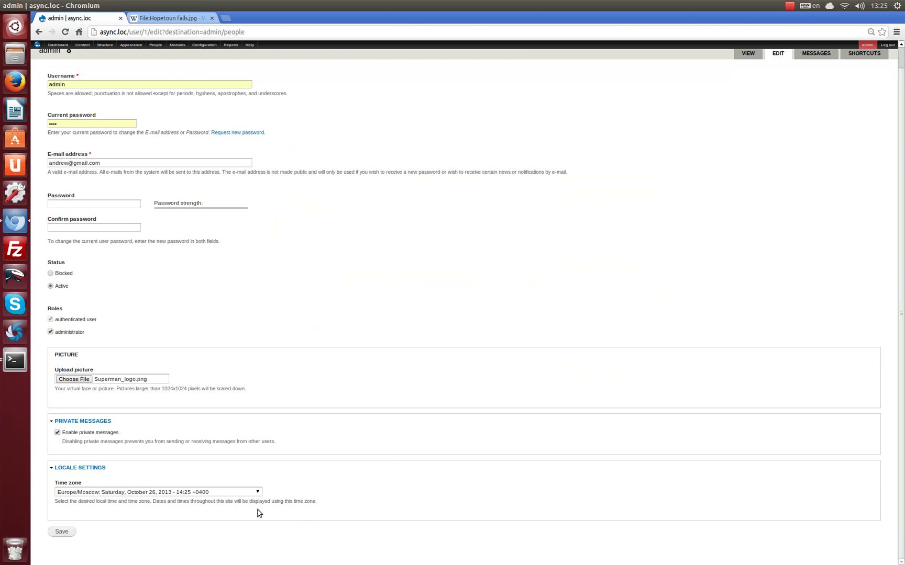
{"action": "left_click", "coordinate": [62, 531]}
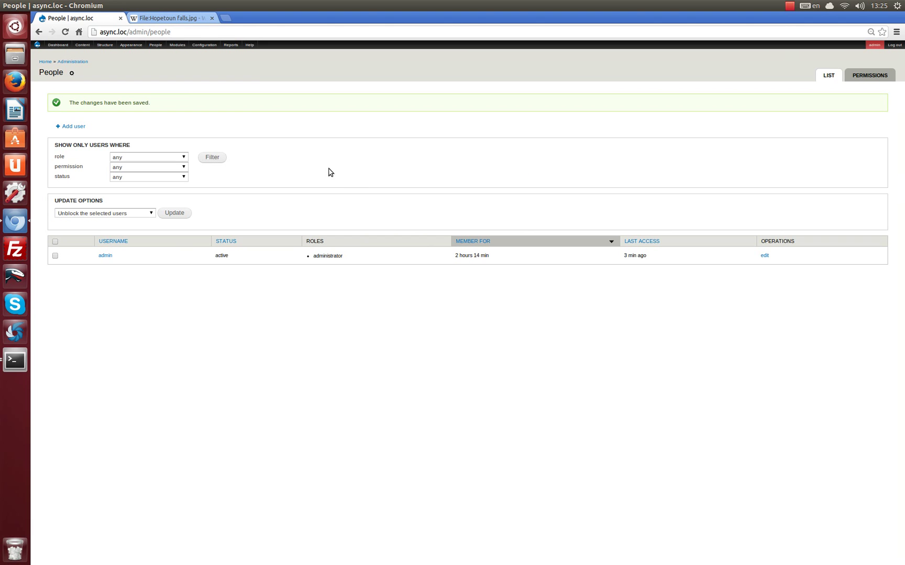
Add a user named 'user' with an e-mail address and a confirmed password.
{"action": "left_click", "coordinate": [75, 126]}
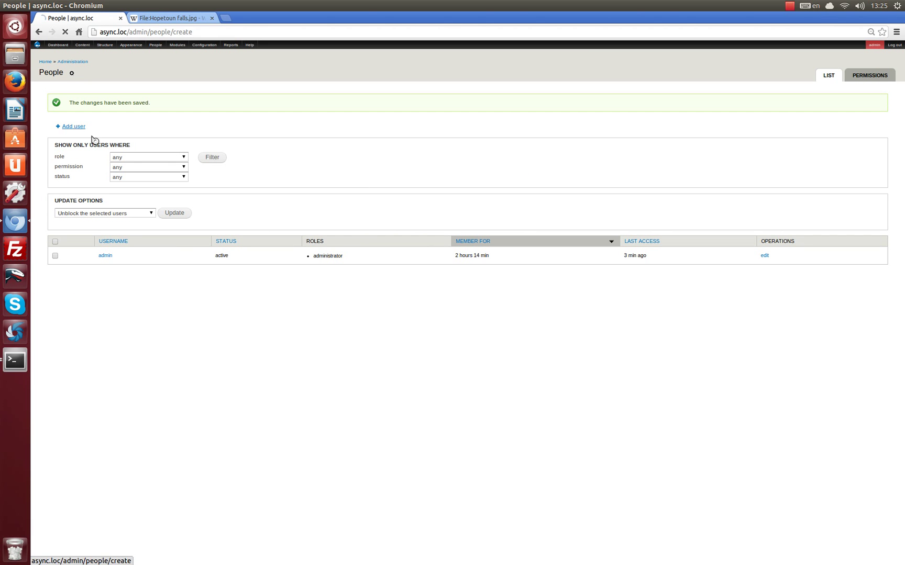
{"action": "left_click", "coordinate": [59, 124]}
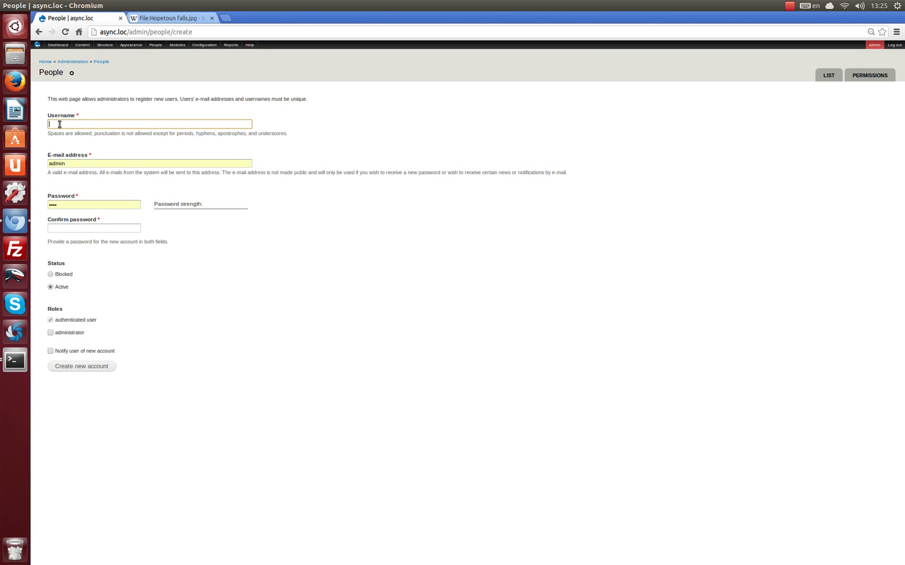
{"action": "type", "text": "use"}
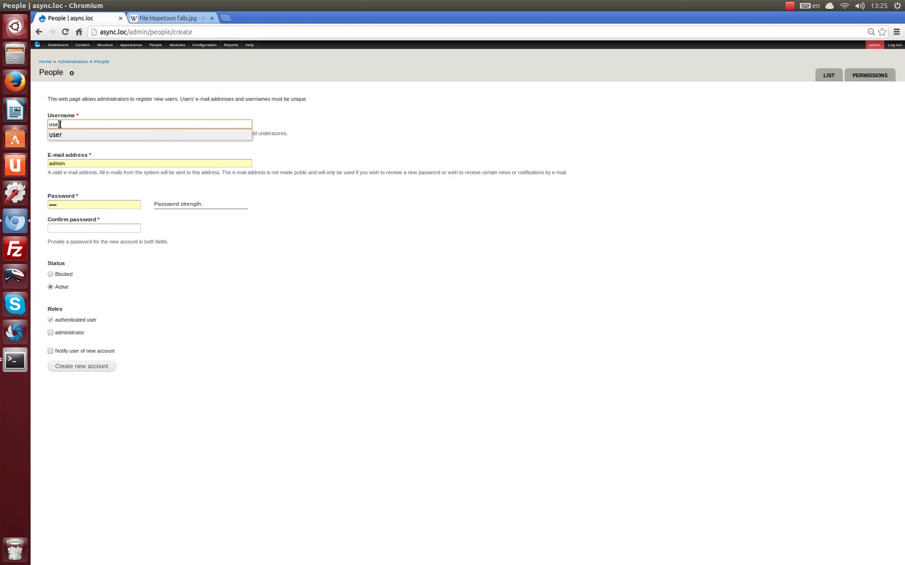
{"action": "key", "text": "Tab"}
{"action": "key", "text": "BackSpace"}
{"action": "type", "text": "us"}
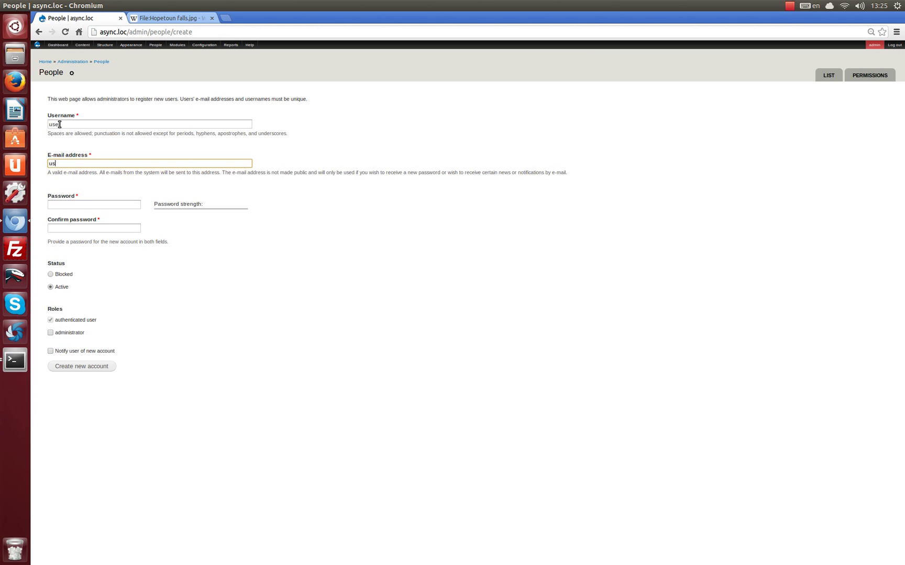
{"action": "type", "text": "er@user.user"}
{"action": "key", "text": "Tab"}
{"action": "type", "text": "user"}
{"action": "key", "text": "Tab"}
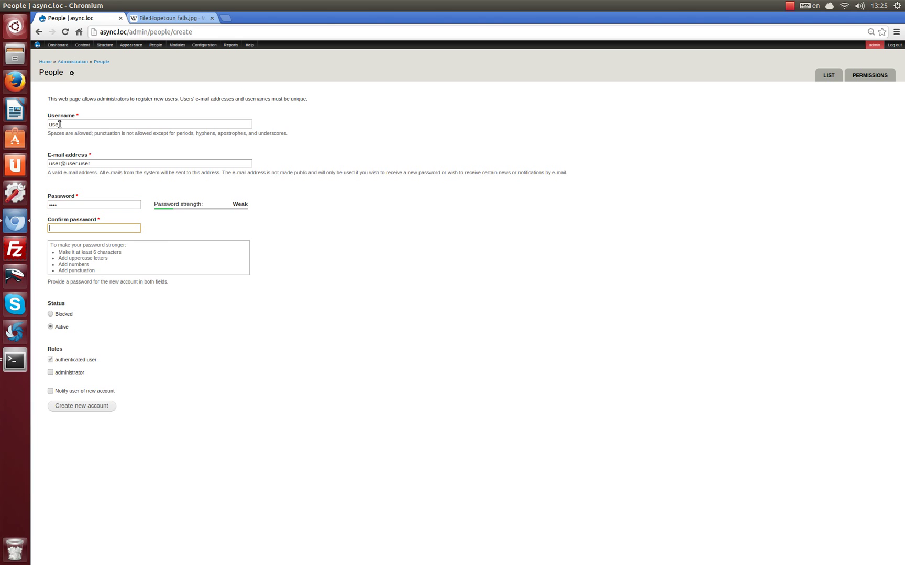
{"action": "type", "text": "user"}
{"action": "left_click", "coordinate": [78, 410]}
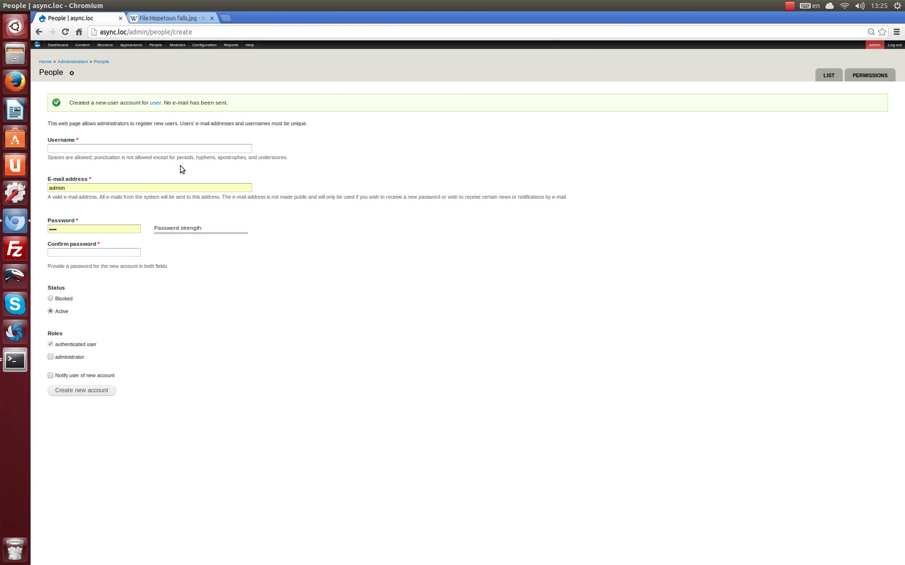
Upload download.jpg as the 'user' account's picture, save, and go back Home.
{"action": "left_click", "coordinate": [155, 104]}
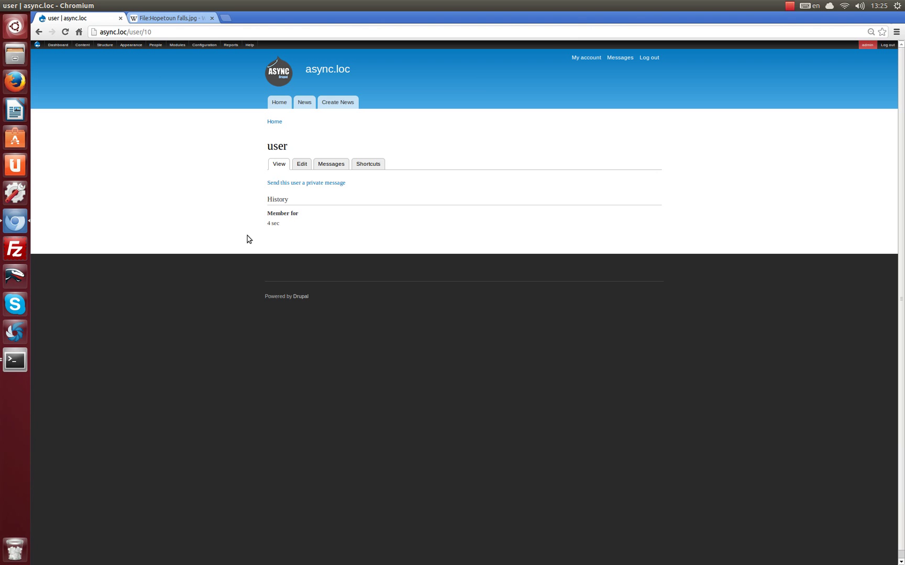
{"action": "left_click", "coordinate": [302, 164]}
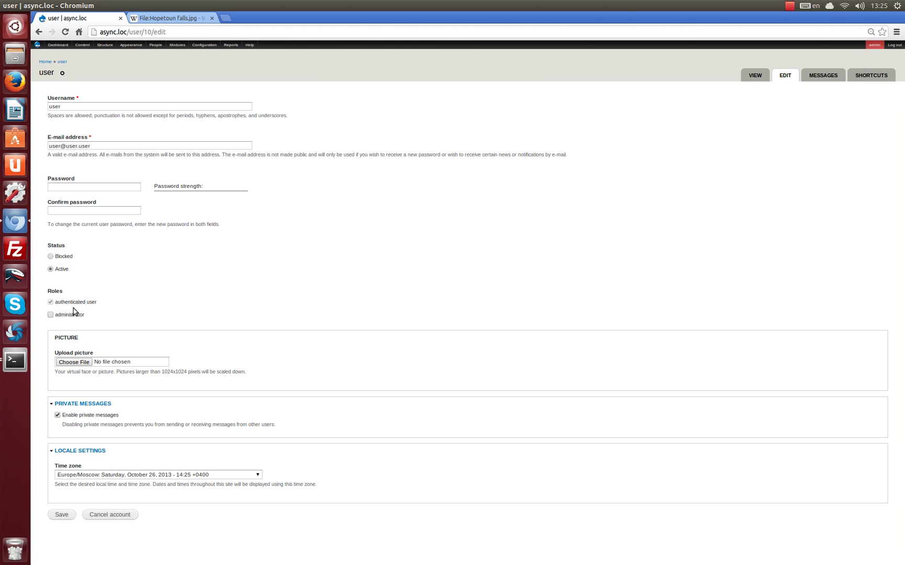
{"action": "left_click", "coordinate": [74, 362]}
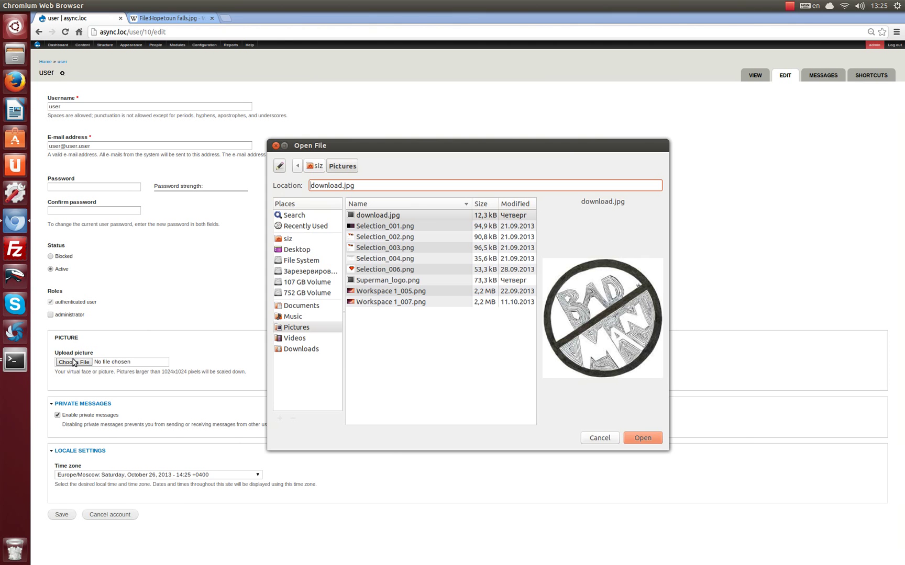
{"action": "left_click", "coordinate": [647, 438]}
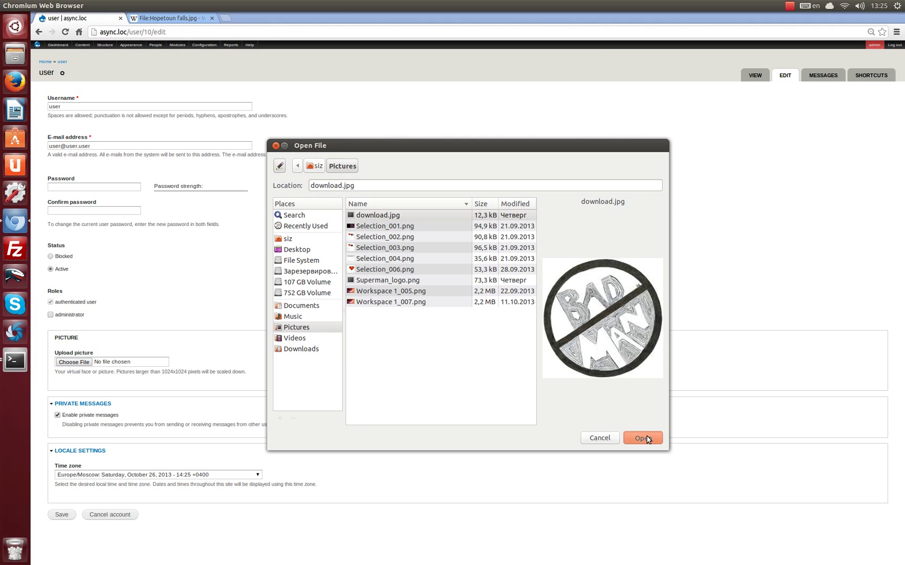
{"action": "left_click", "coordinate": [61, 515]}
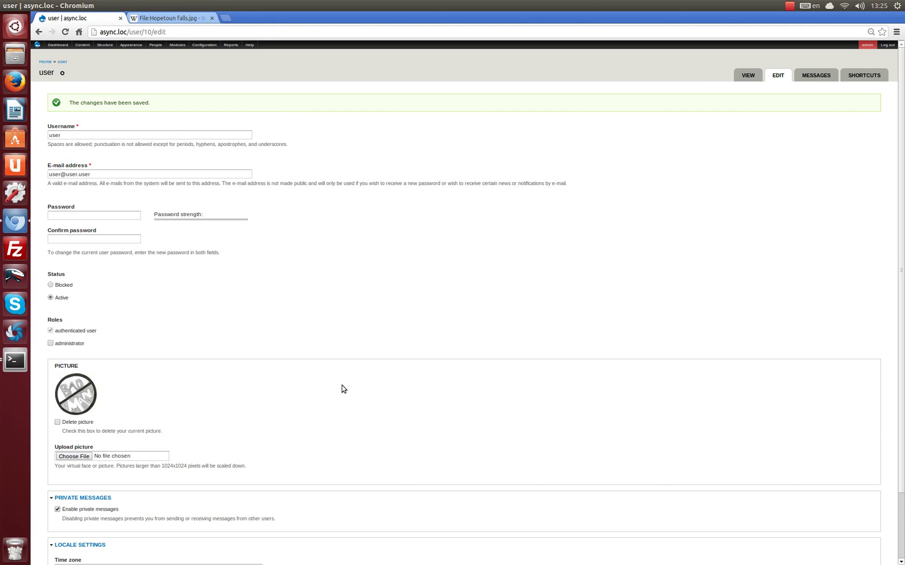
{"action": "left_click", "coordinate": [96, 94]}
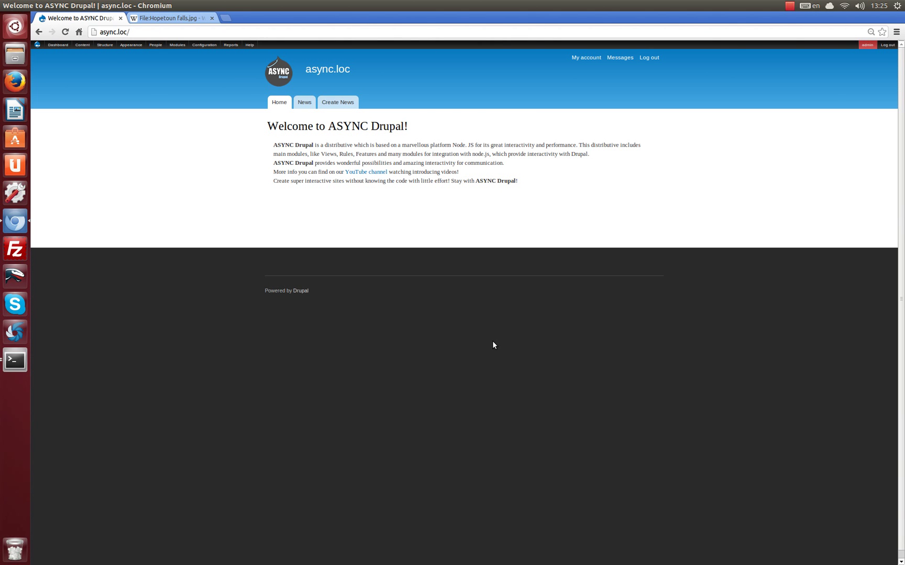
Open a private window on the left half, admin's on the right, and load async.loc.
{"action": "key", "text": "ctrl+shift+n"}
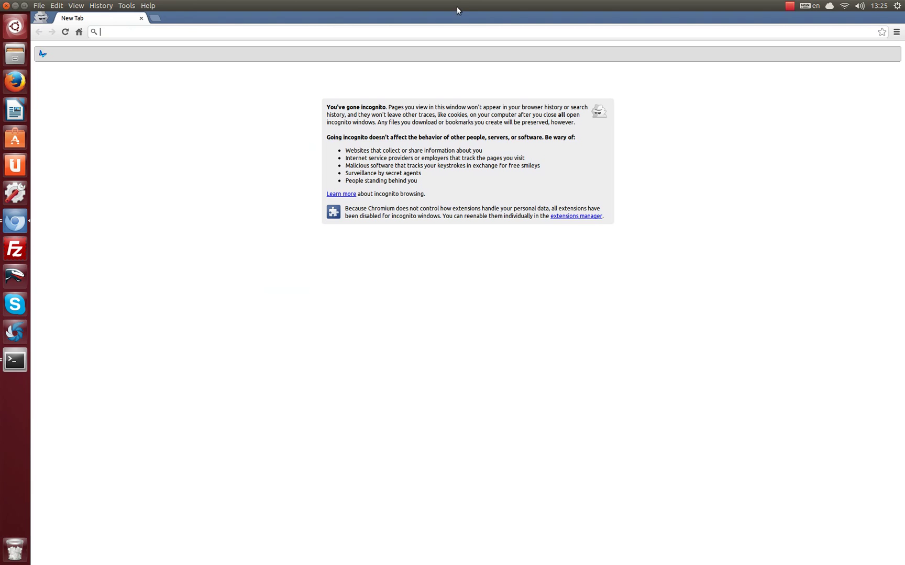
{"action": "left_click_drag", "start_coordinate": [481, 21], "coordinate": [1, 24]}
{"action": "left_click_drag", "start_coordinate": [629, 5], "coordinate": [902, 239]}
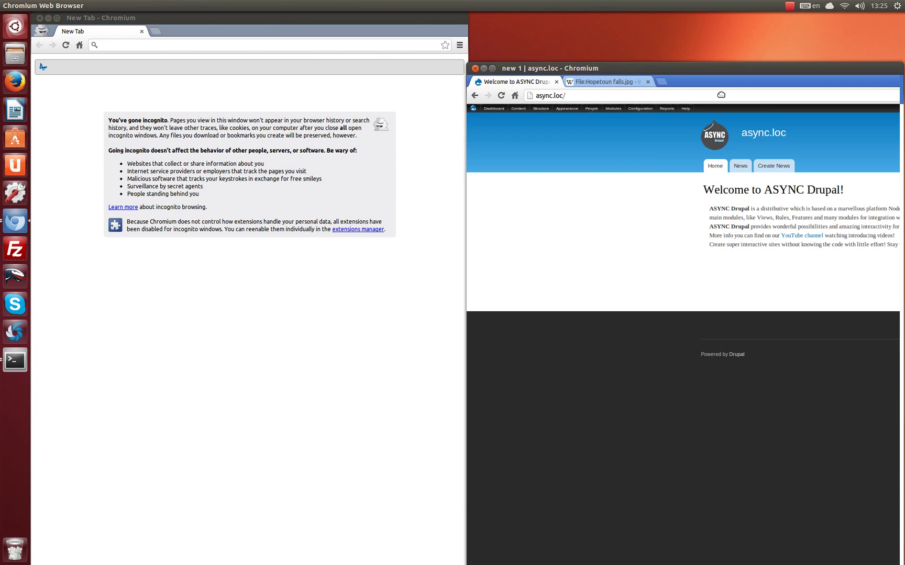
{"action": "left_click", "coordinate": [115, 44]}
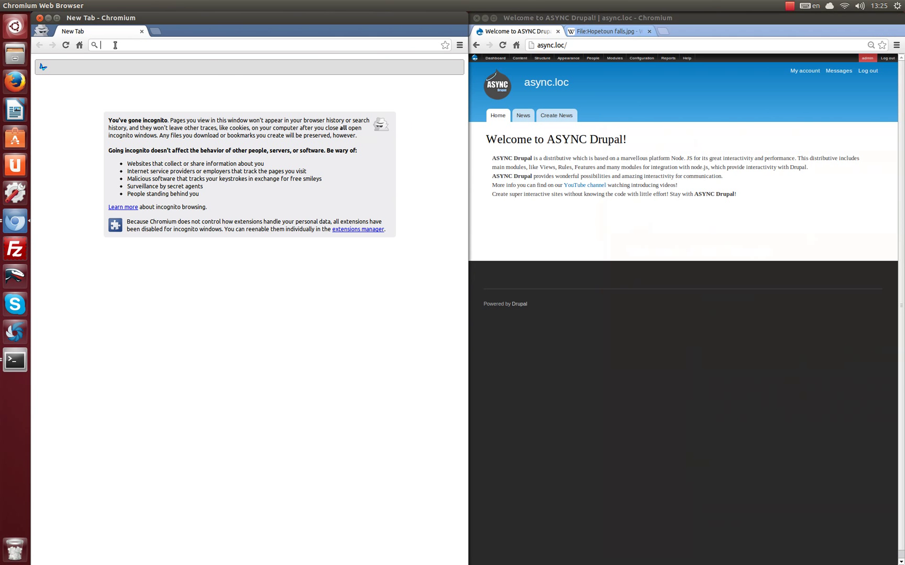
{"action": "type", "text": "async.loc/"}
{"action": "key", "text": "Return"}
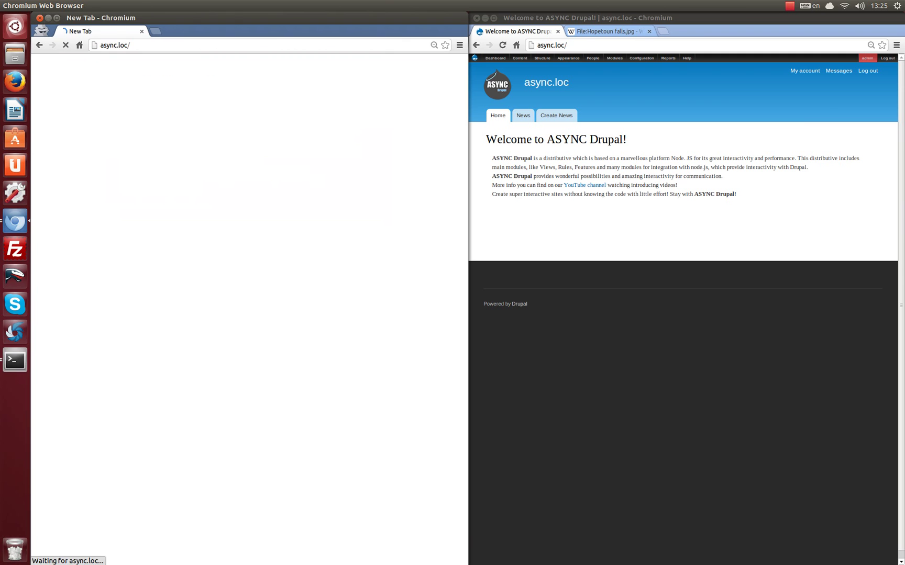
Log in as 'user' in the private window and dismiss the login notification.
{"action": "left_click", "coordinate": [66, 159]}
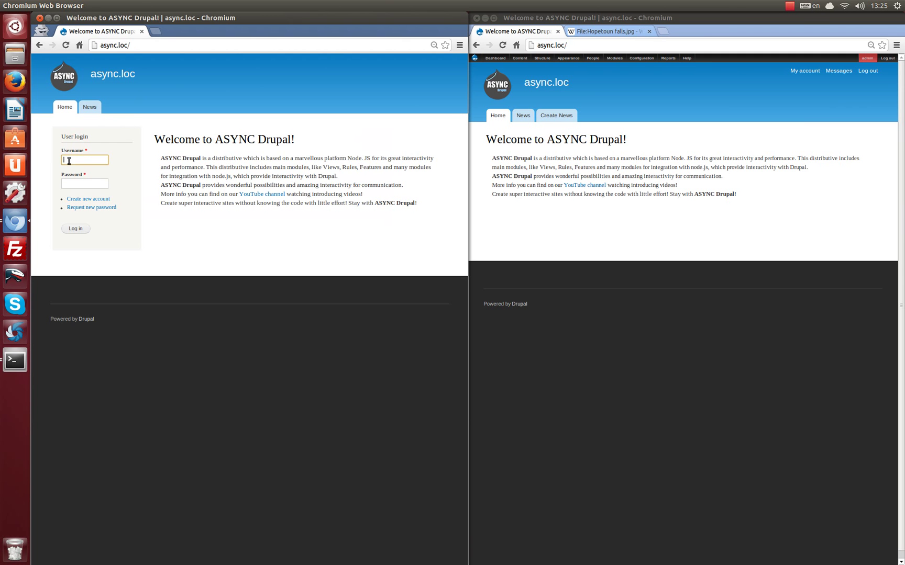
{"action": "type", "text": "user"}
{"action": "key", "text": "Tab"}
{"action": "left_click", "coordinate": [76, 229]}
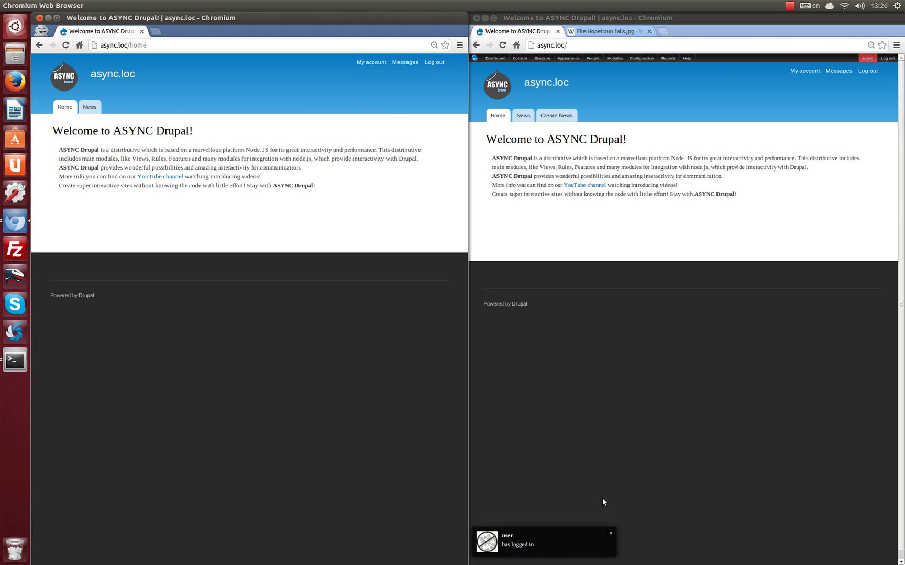
{"action": "left_click", "coordinate": [611, 536]}
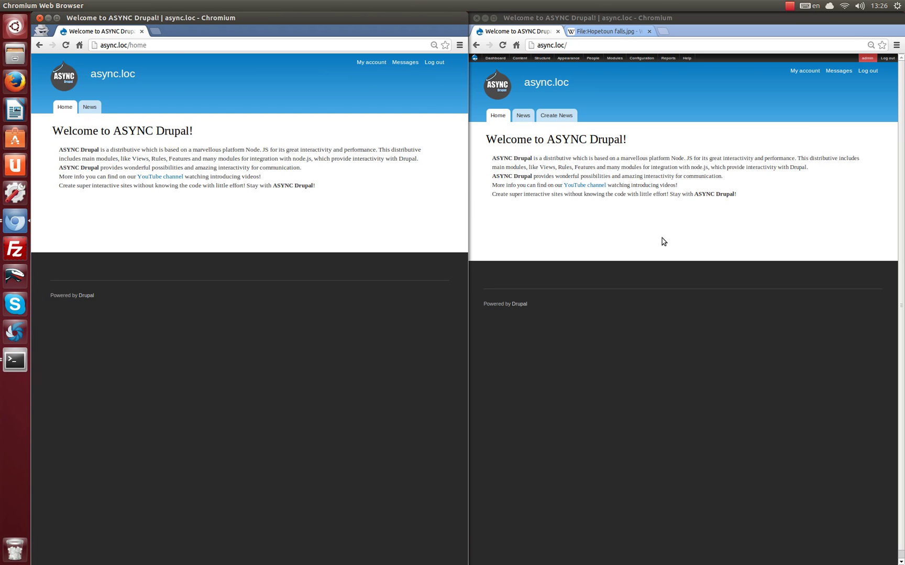
Send 'user' a private message with subject 'new' and body 'new'.
{"action": "left_click", "coordinate": [838, 71]}
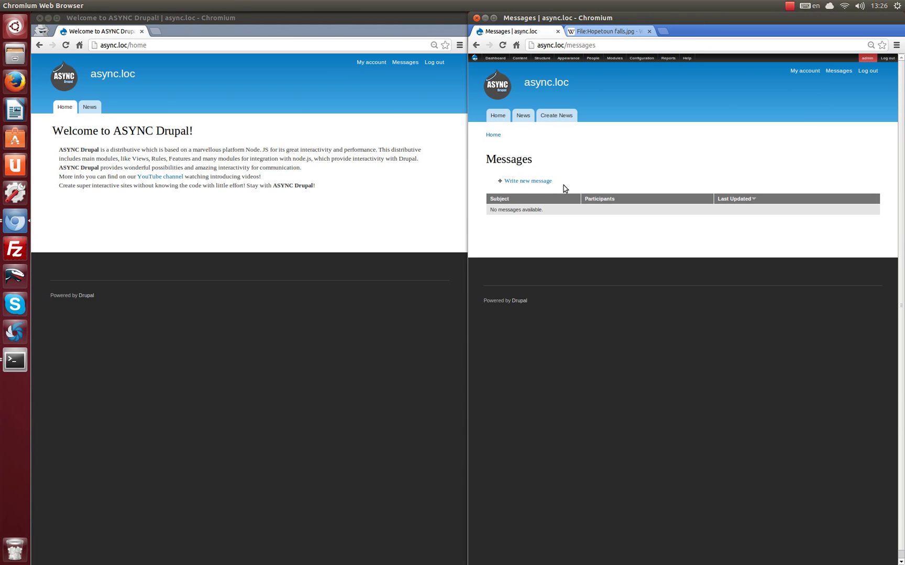
{"action": "left_click", "coordinate": [532, 182]}
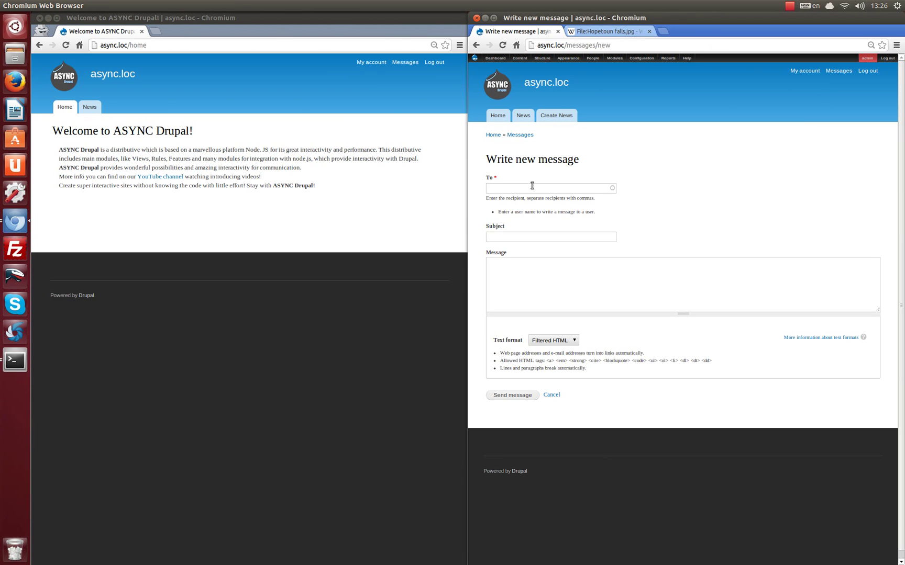
{"action": "left_click", "coordinate": [527, 190]}
{"action": "type", "text": "user"}
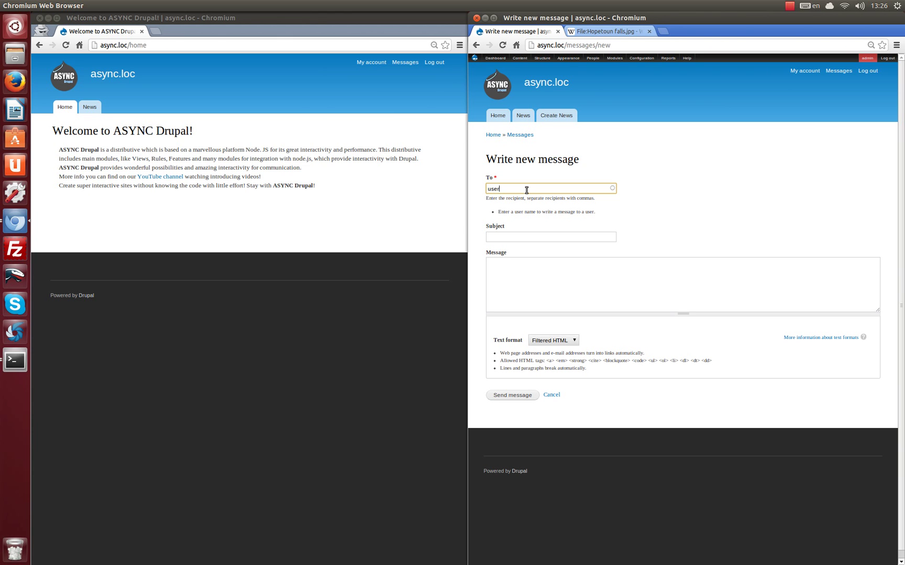
{"action": "key", "text": "Tab"}
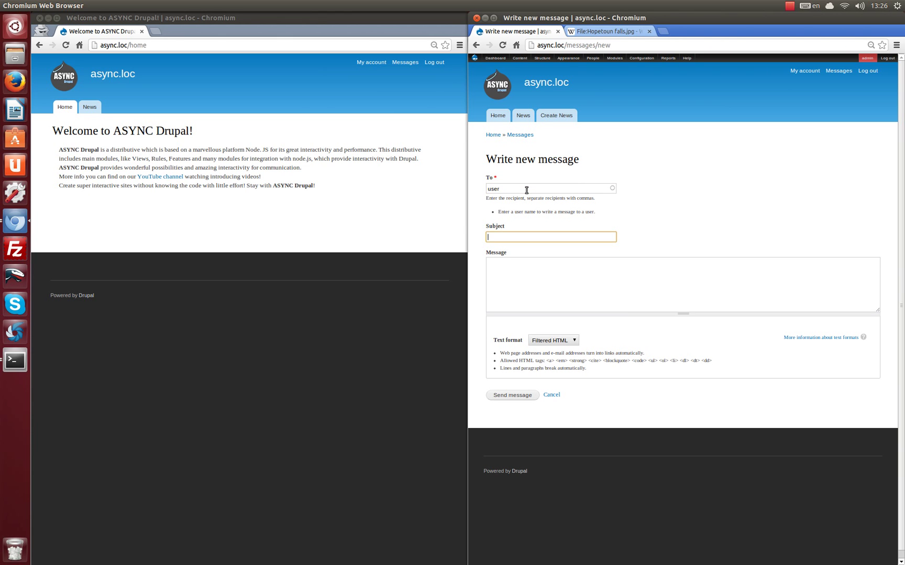
{"action": "type", "text": "new"}
{"action": "key", "text": "Tab"}
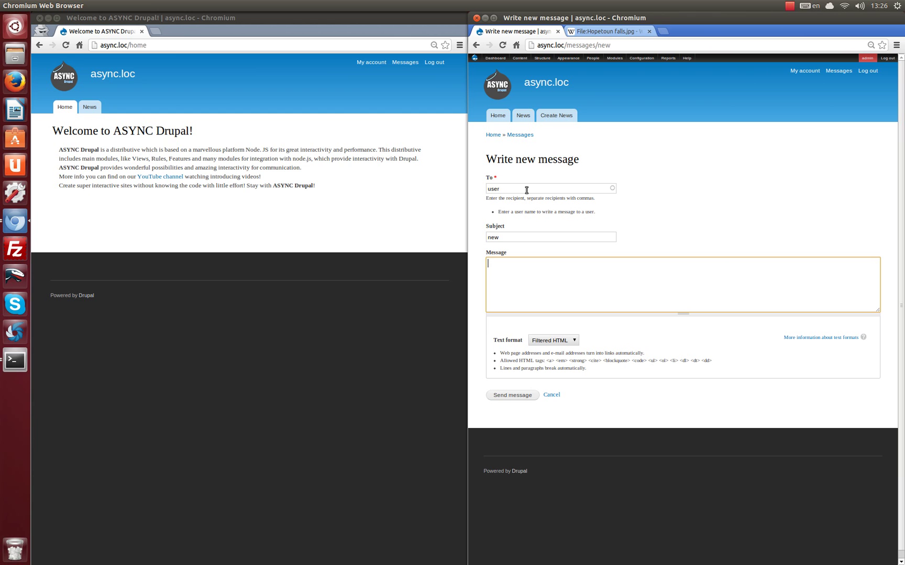
{"action": "type", "text": "new"}
{"action": "left_click", "coordinate": [512, 395]}
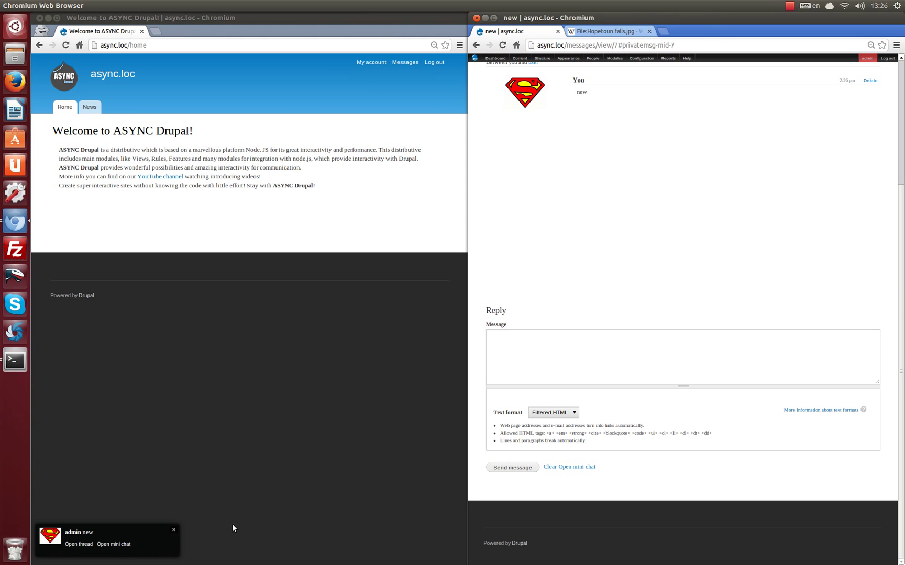
Open the mini chat in the user's window and reply 'new' and 'dsdsdsdsd'.
{"action": "left_click", "coordinate": [124, 544]}
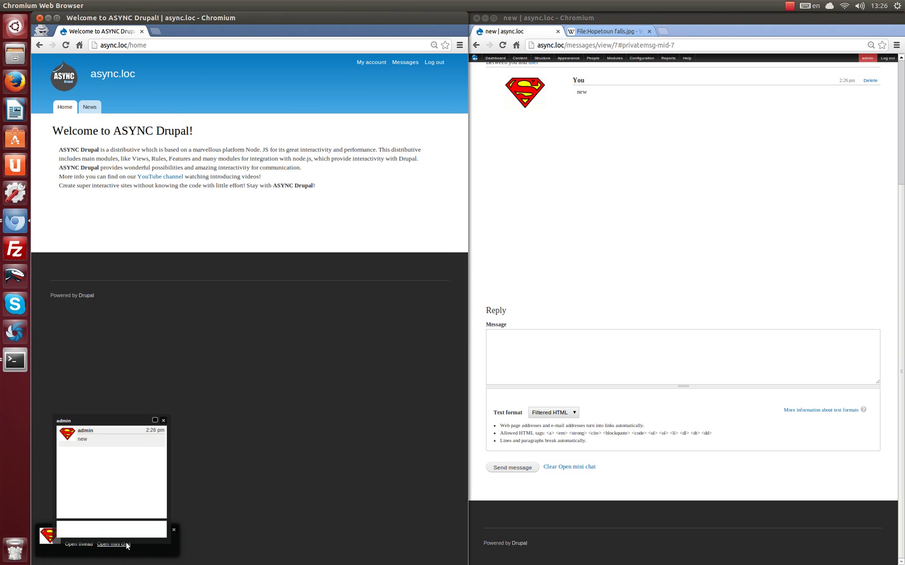
{"action": "left_click", "coordinate": [65, 45]}
{"action": "left_click", "coordinate": [66, 46]}
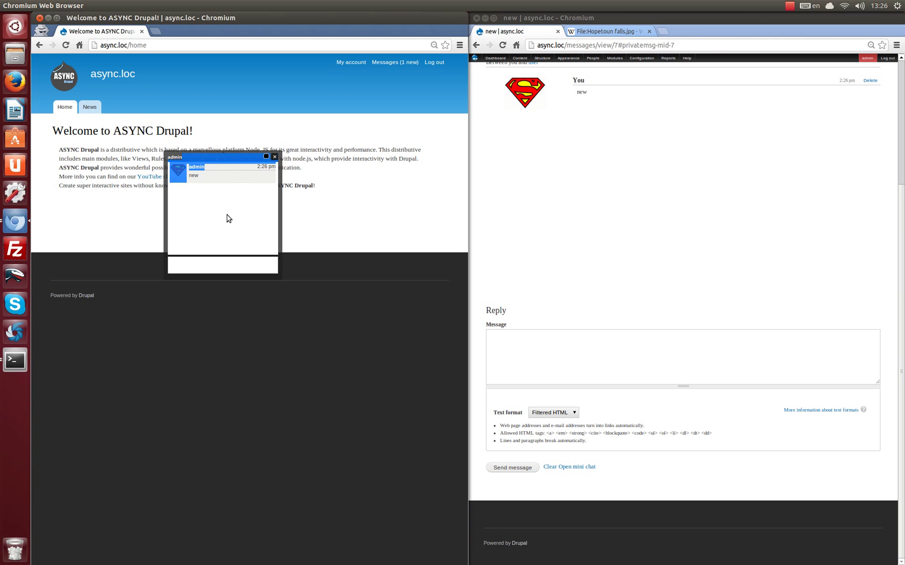
{"action": "left_click", "coordinate": [203, 263]}
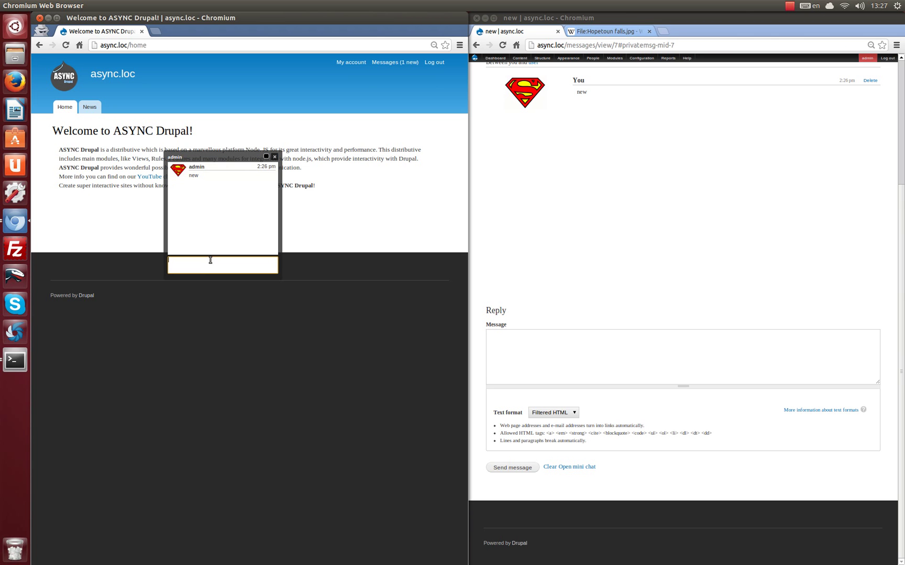
{"action": "type", "text": "new"}
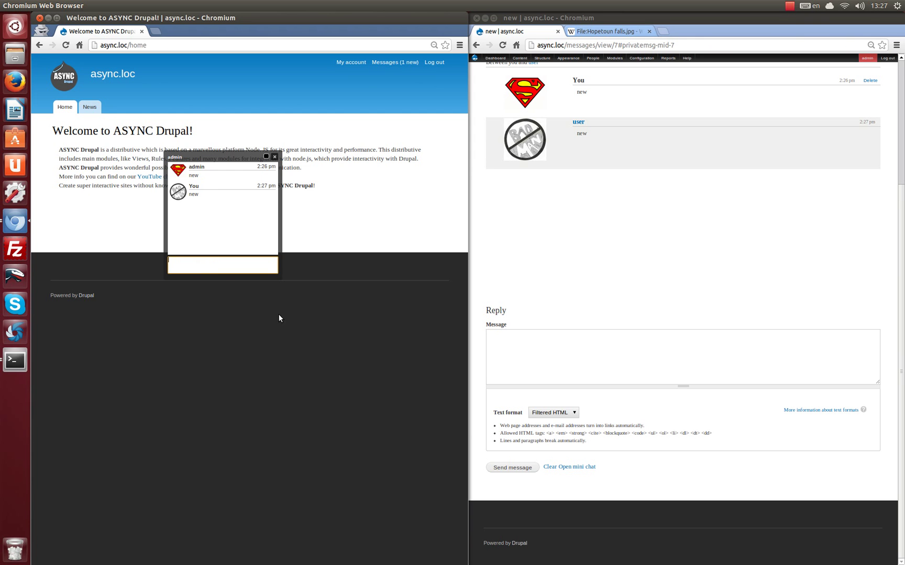
{"action": "type", "text": "dsdsdsdsd"}
{"action": "left_click_drag", "start_coordinate": [499, 290], "coordinate": [537, 293]}
{"action": "left_click", "coordinate": [538, 313]}
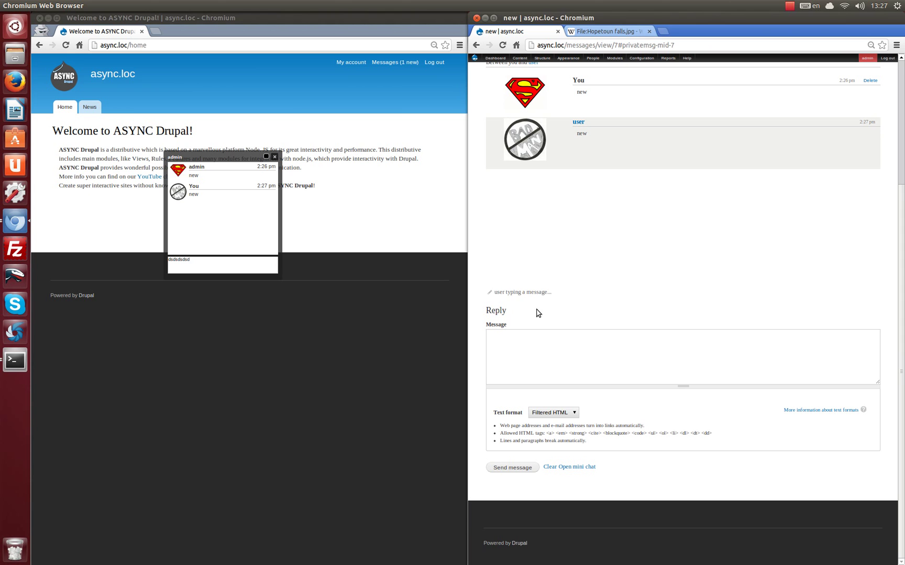
{"action": "left_click", "coordinate": [229, 271]}
{"action": "key", "text": "Return"}
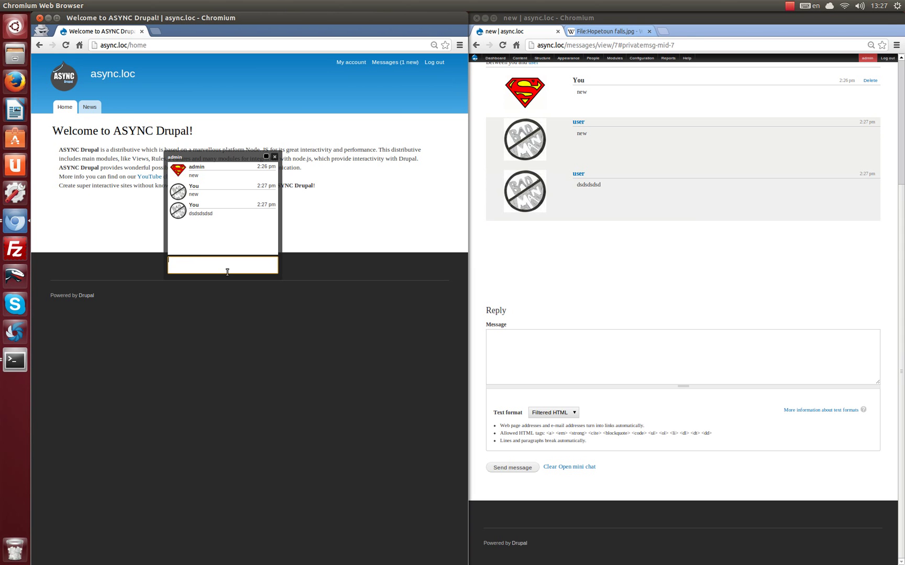
Close the mini chat and start a News item titled 'new'.
{"action": "left_click", "coordinate": [274, 157]}
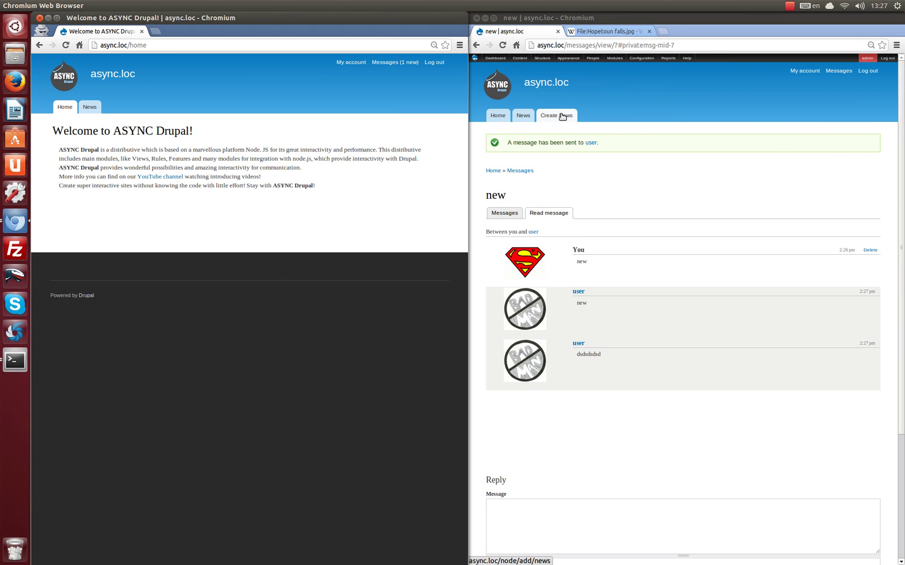
{"action": "left_click", "coordinate": [561, 116]}
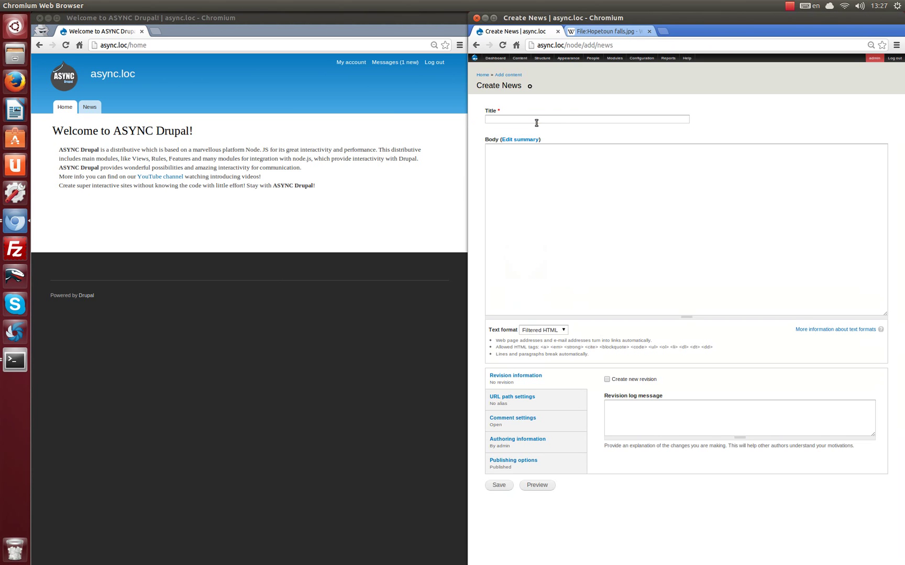
{"action": "left_click", "coordinate": [535, 122]}
{"action": "type", "text": "new"}
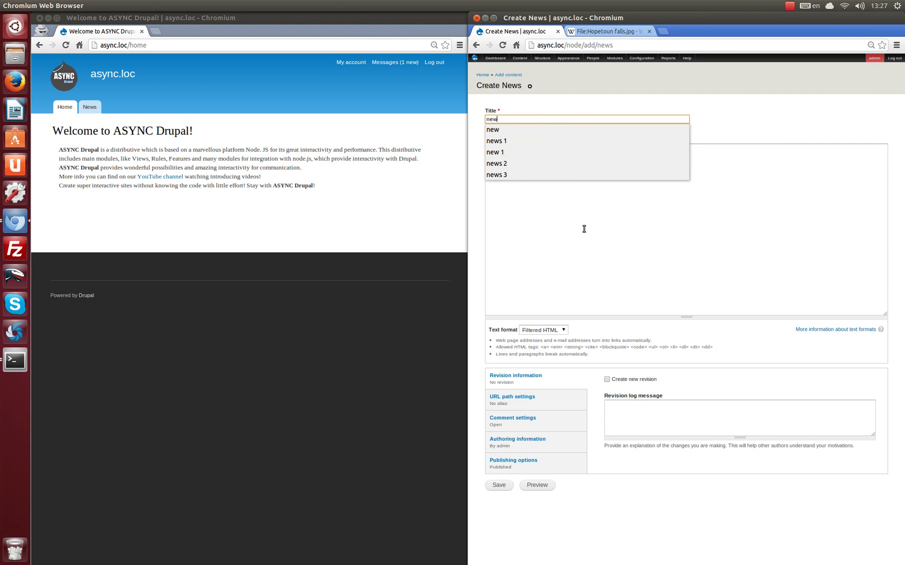
{"action": "left_click", "coordinate": [583, 229]}
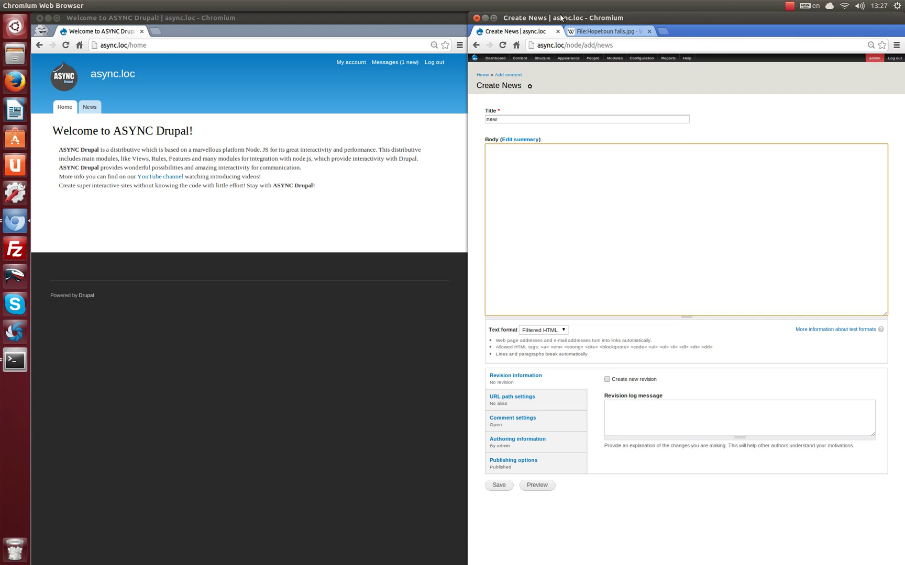
Copy the Hopetoun falls image URL from Wikipedia and paste it into the body.
{"action": "left_click", "coordinate": [602, 31]}
{"action": "right_click", "coordinate": [705, 339]}
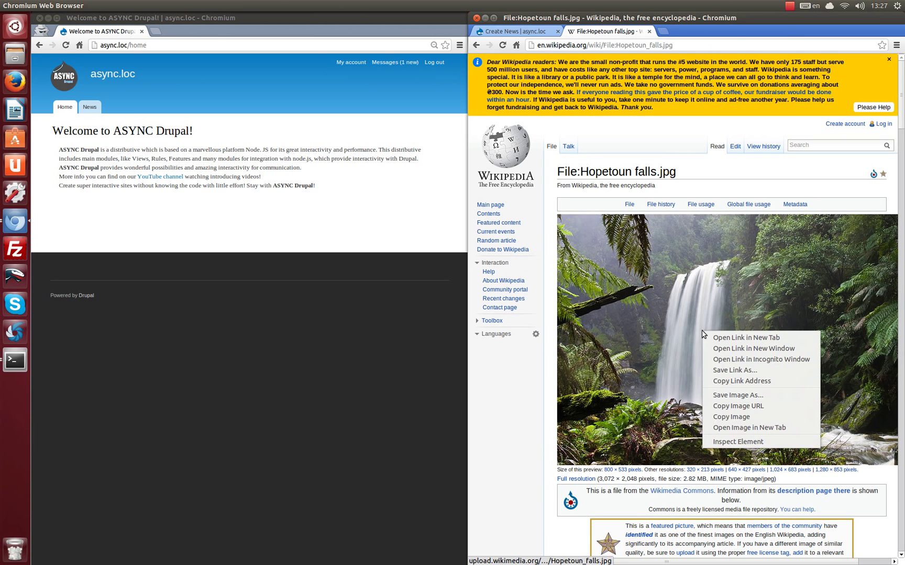
{"action": "left_click", "coordinate": [766, 410]}
{"action": "key", "text": "ctrl+shift+Tab"}
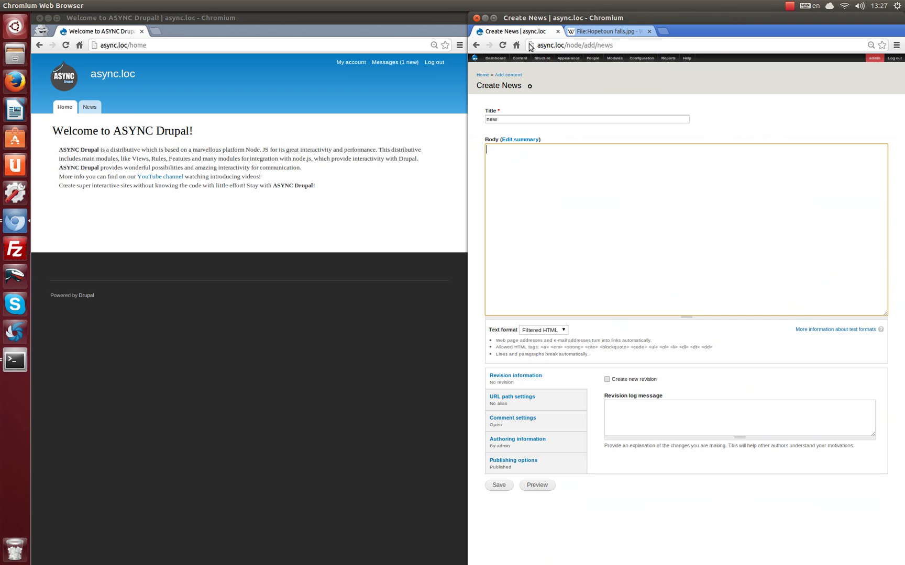
{"action": "type", "text": "http://upload.wikimedia.org/wikipedia/commons/thumb/3/36/Hopetoun_falls.jpg/800px-Hopetoun_falls.jpg"}
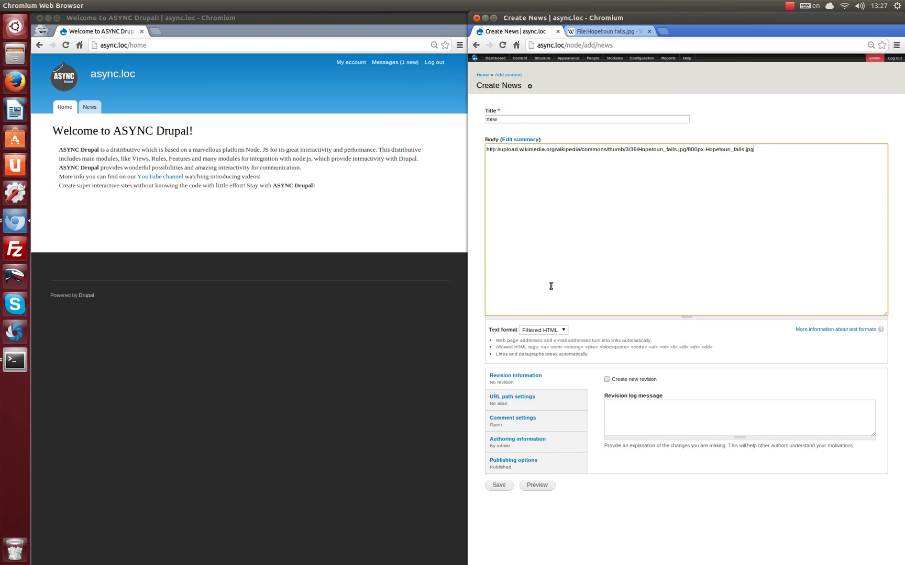
Save the 'new' news item and view it on the user's News page.
{"action": "left_click", "coordinate": [499, 485]}
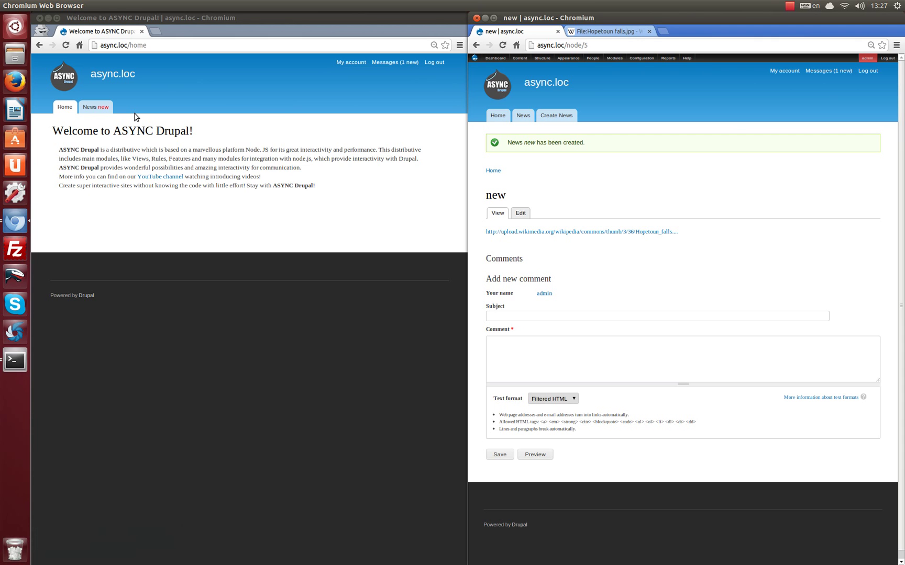
{"action": "left_click", "coordinate": [102, 107]}
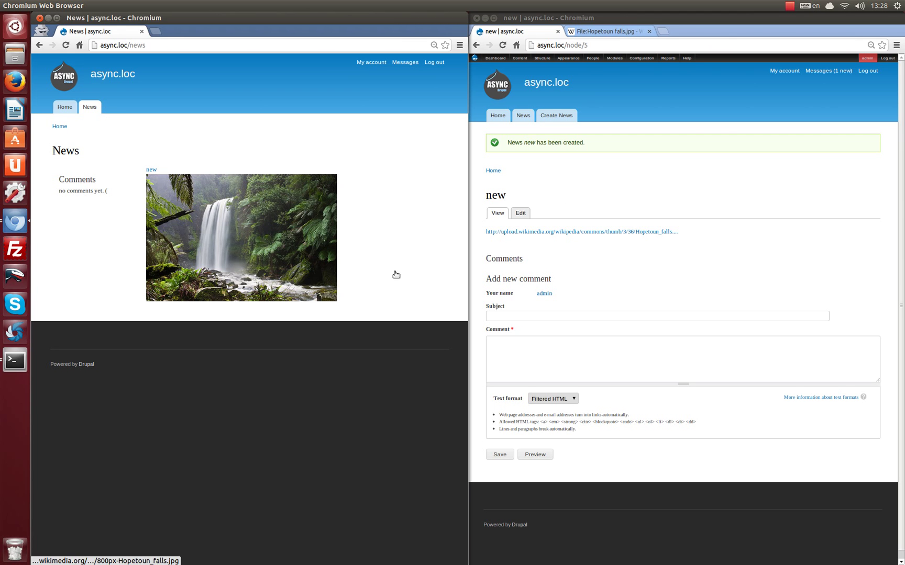
Create and save news item 'new 1' with the waterfall image URL as its body.
{"action": "left_click", "coordinate": [556, 113]}
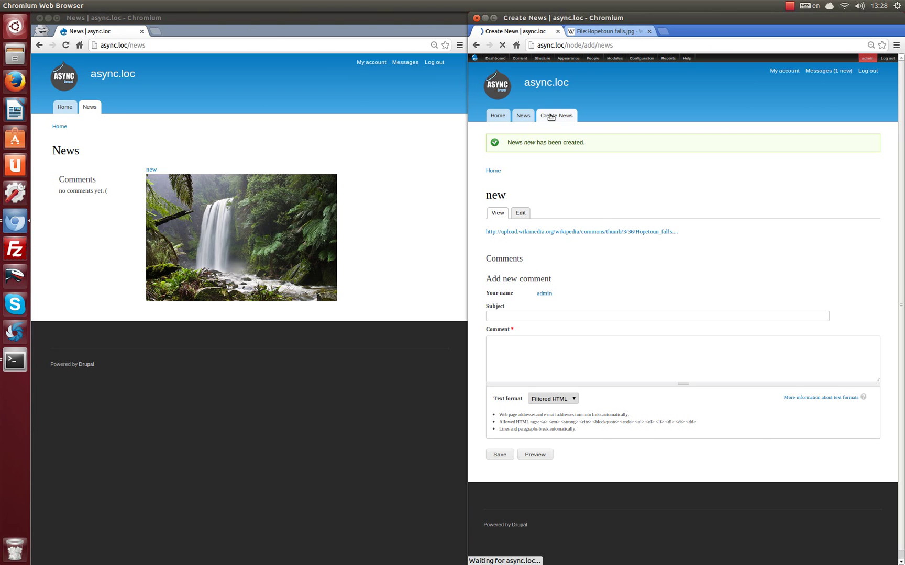
{"action": "left_click", "coordinate": [537, 120]}
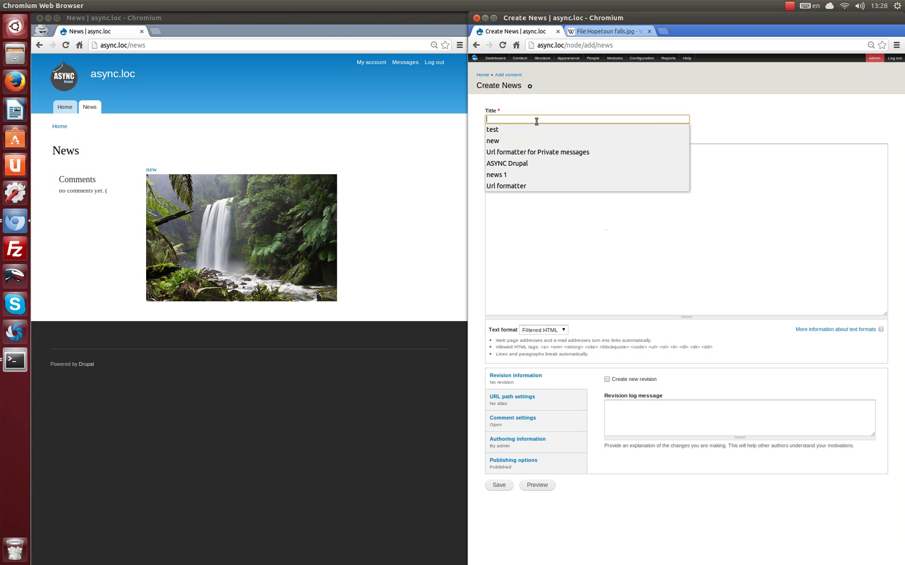
{"action": "left_click", "coordinate": [521, 144]}
{"action": "type", "text": "1"}
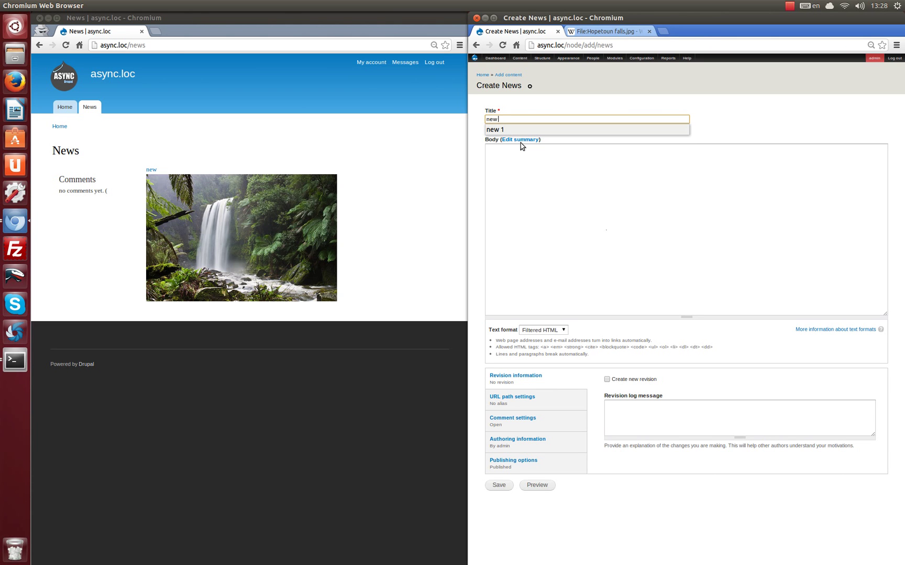
{"action": "left_click", "coordinate": [549, 176]}
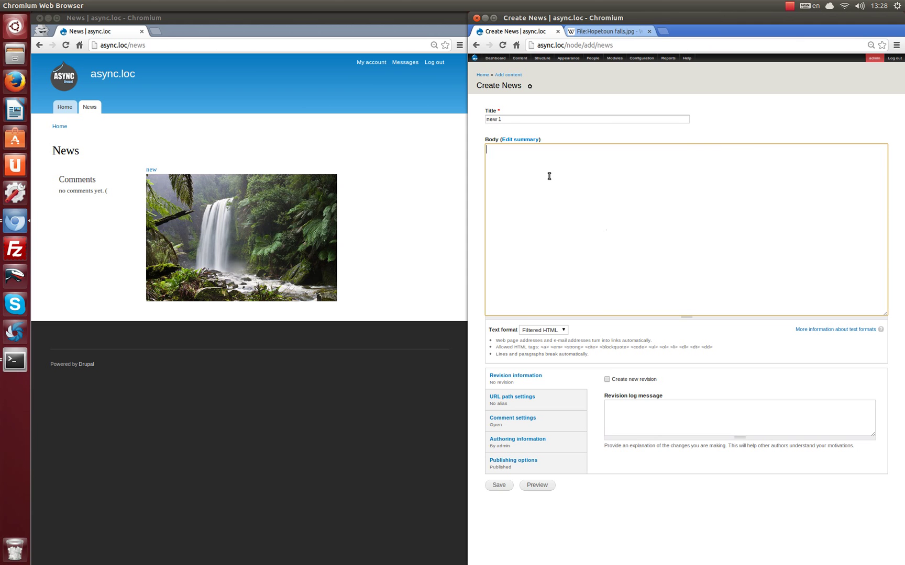
{"action": "type", "text": "http://upload.wikimedia.org/wikipedia/commons/thumb/3/36/Hopetoun_falls.jpg/800px-Hopetoun_falls.jpg"}
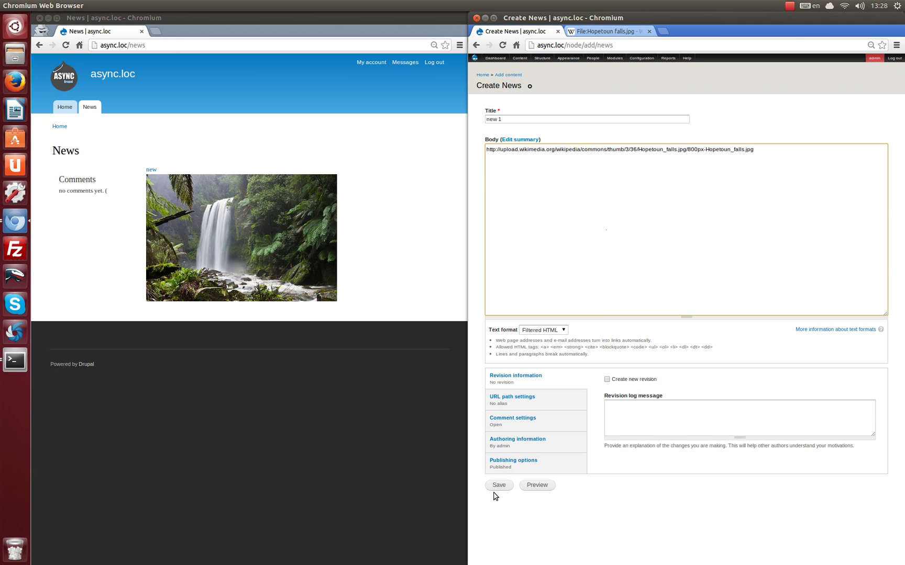
{"action": "left_click", "coordinate": [499, 485]}
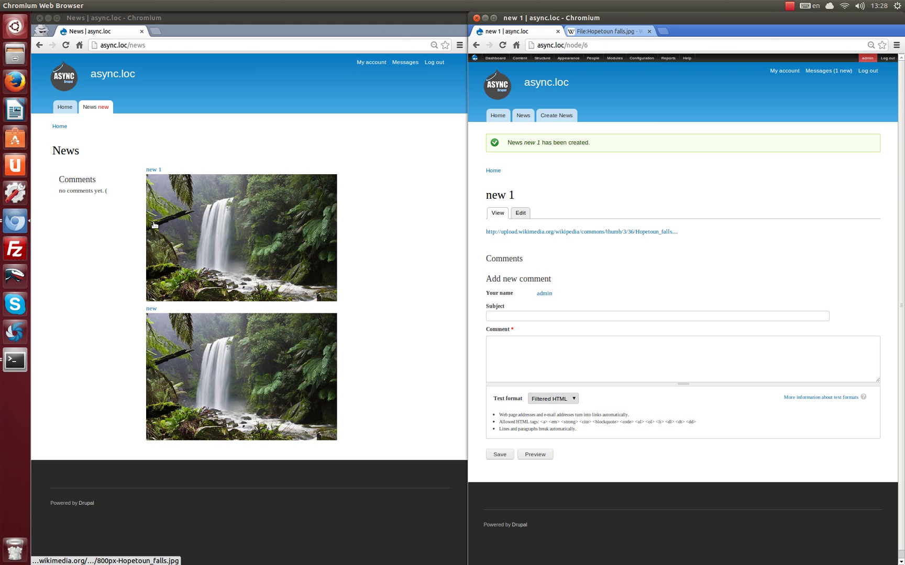
Post comment 'new 2' with the waterfall image URL as its text.
{"action": "left_click", "coordinate": [514, 315]}
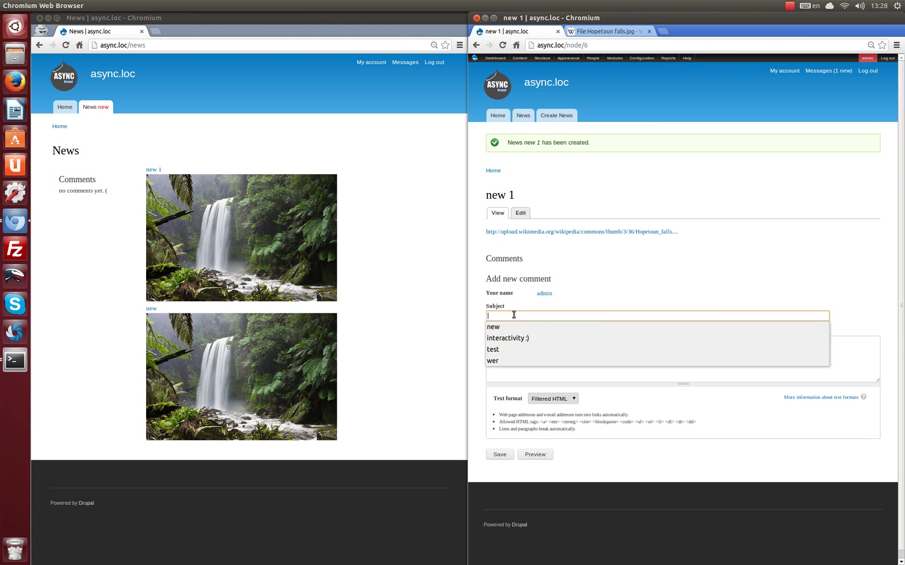
{"action": "left_click", "coordinate": [508, 325]}
{"action": "type", "text": "2"}
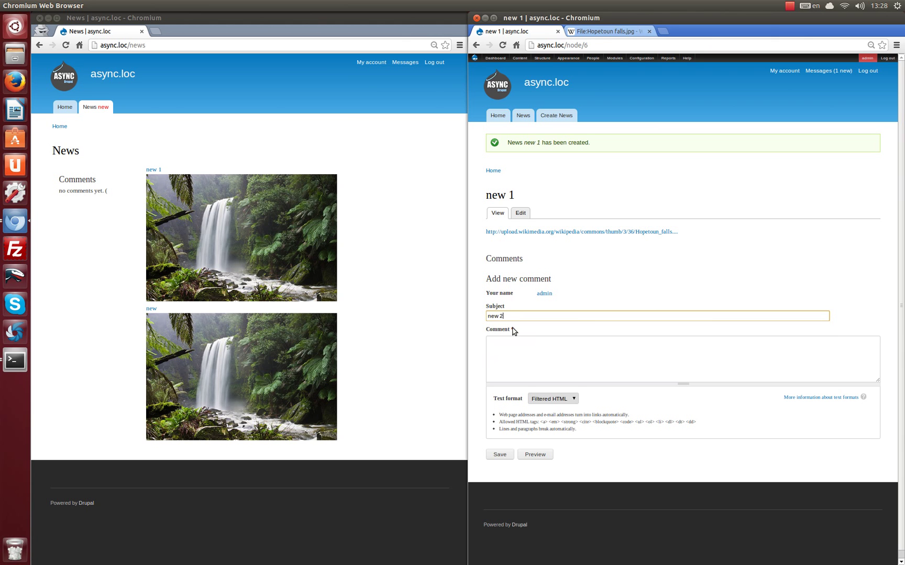
{"action": "left_click", "coordinate": [529, 345]}
{"action": "type", "text": "http://upload.wikimedia.org/wikipedia/commons/thumb/3/36/Hopetoun_falls.jpg/800px-Hopetoun_falls.jpg"}
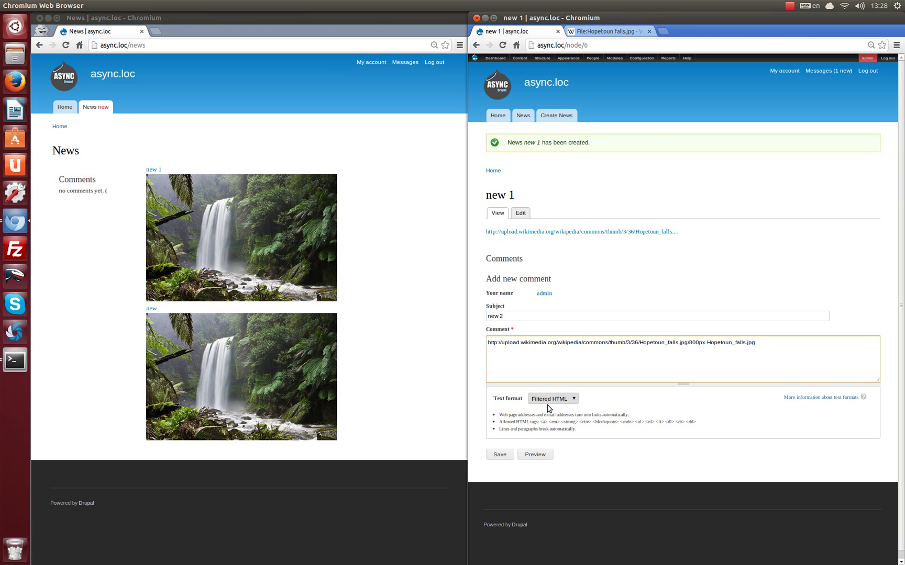
{"action": "left_click", "coordinate": [500, 456]}
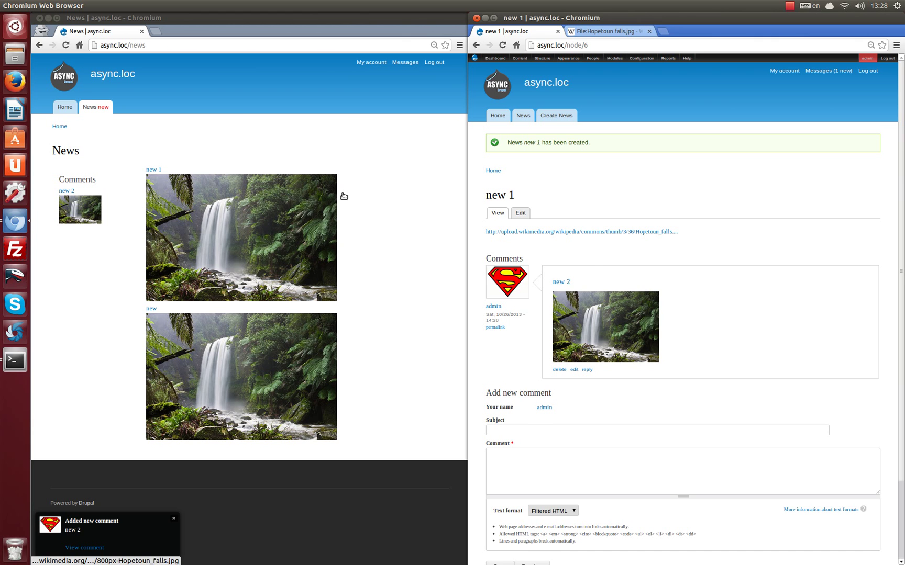
Post comment 'new 3' with the text 'new'.
{"action": "left_click", "coordinate": [534, 425]}
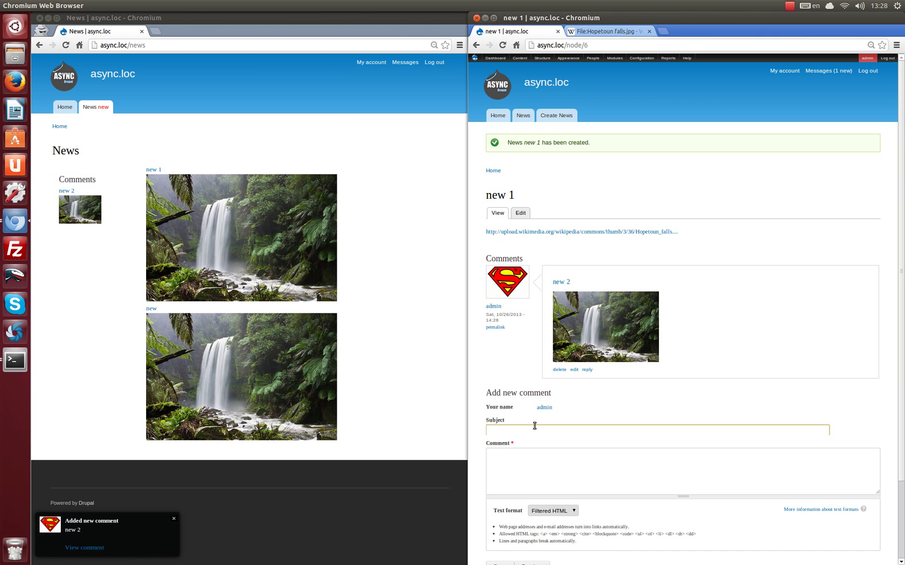
{"action": "type", "text": "new 3"}
{"action": "left_click", "coordinate": [506, 475]}
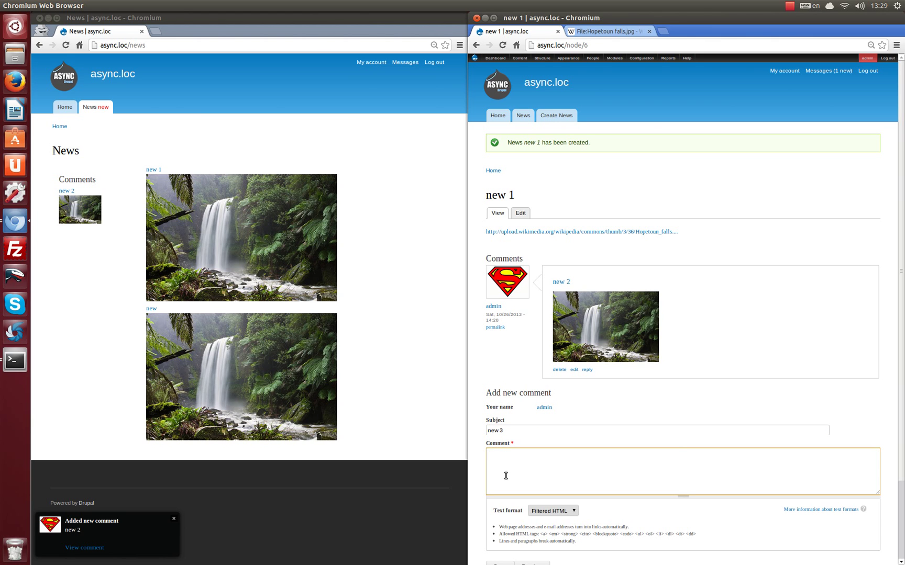
{"action": "type", "text": "new"}
{"action": "scroll", "coordinate": [505, 504], "scroll_direction": "down", "scroll_amount": 3}
{"action": "left_click", "coordinate": [500, 472]}
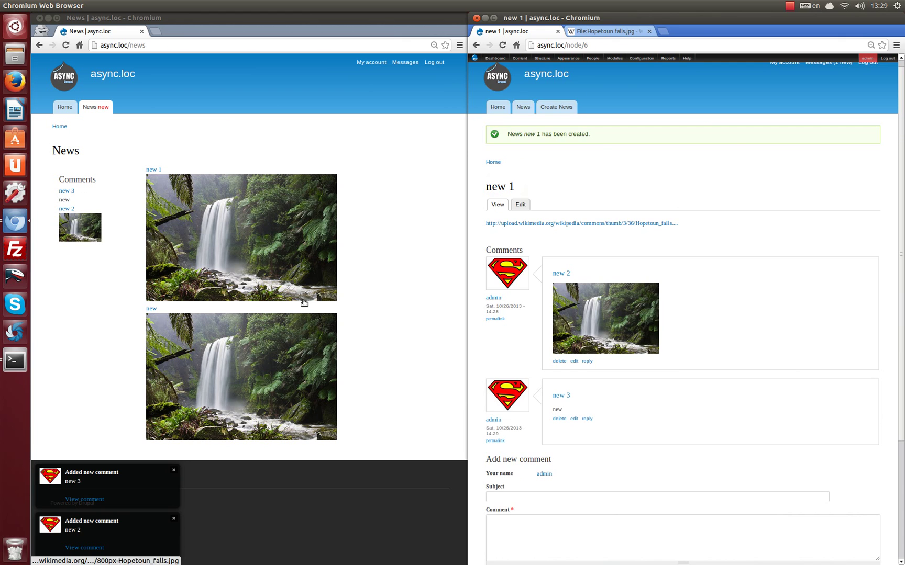